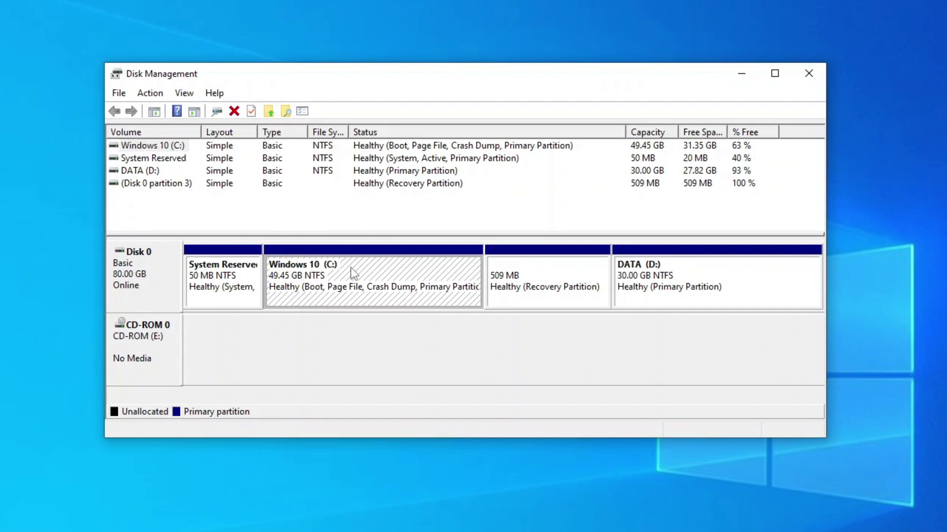
Step: After selecting the recovery and DATA (D:) partitions, show the WinRE-moving YouTube tutorial and highlight its title
{"action": "left_click", "coordinate": [544, 296]}
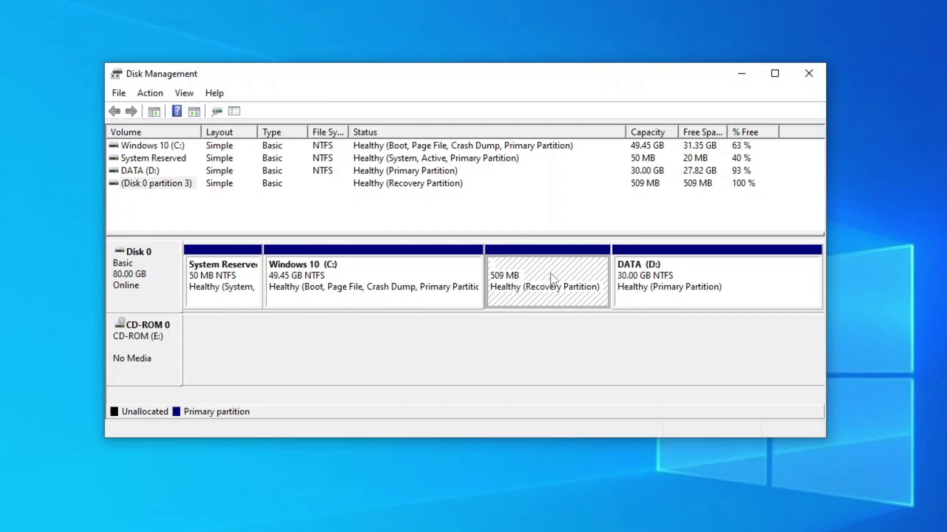
{"action": "left_click", "coordinate": [783, 282]}
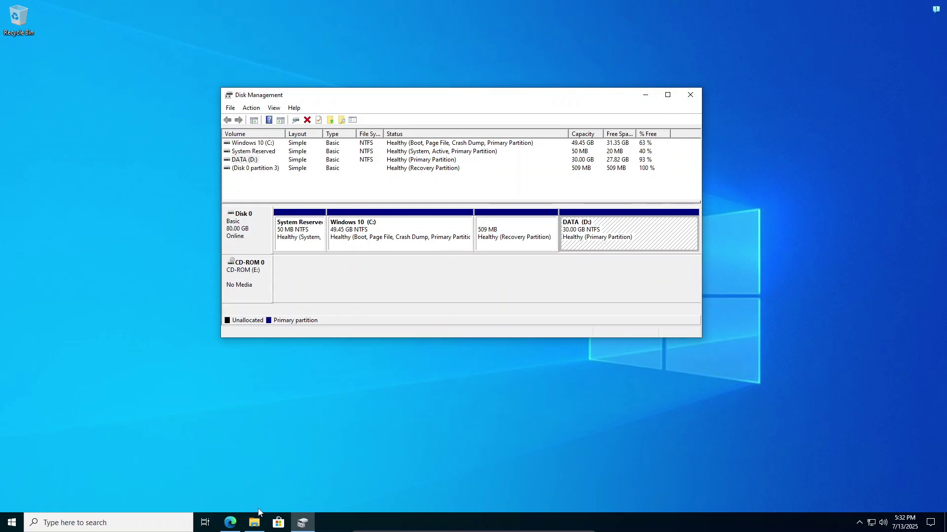
{"action": "left_click", "coordinate": [235, 527]}
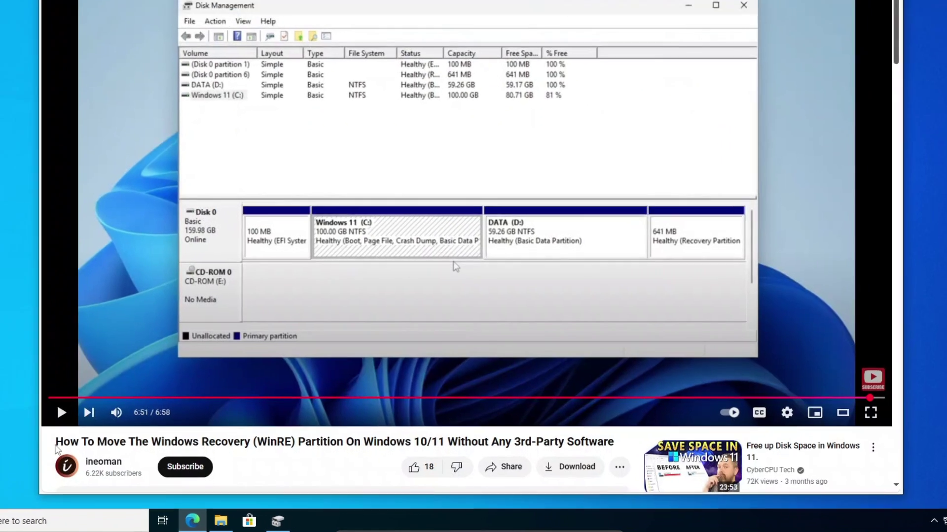
{"action": "left_click_drag", "start_coordinate": [56, 446], "coordinate": [628, 449]}
{"action": "left_click", "coordinate": [634, 443]}
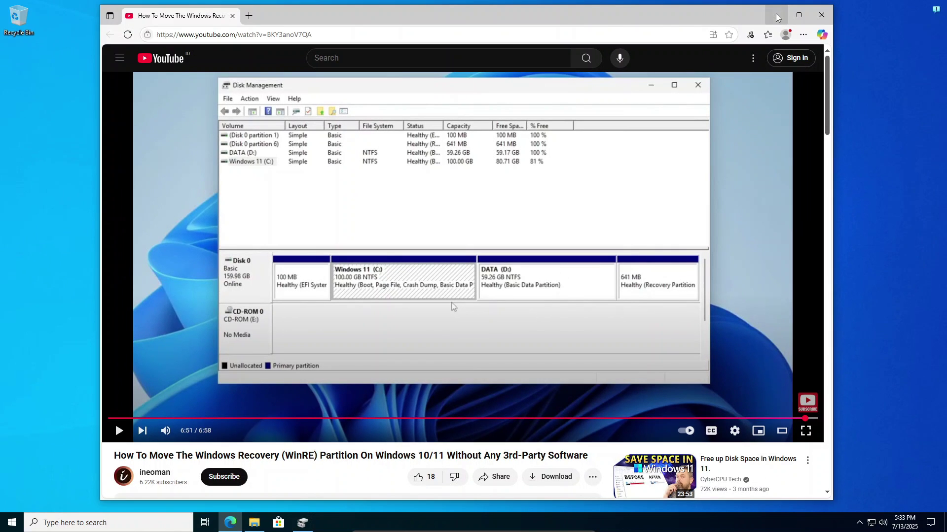
Step: Return to Disk Management and select the 509 MB recovery partition (Disk 0 partition 3)
{"action": "left_click", "coordinate": [776, 16]}
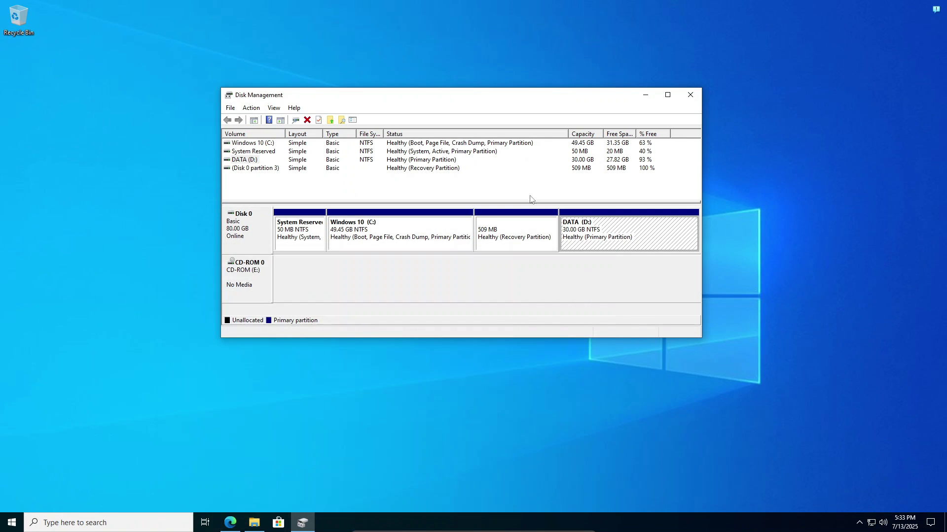
{"action": "left_click", "coordinate": [538, 230]}
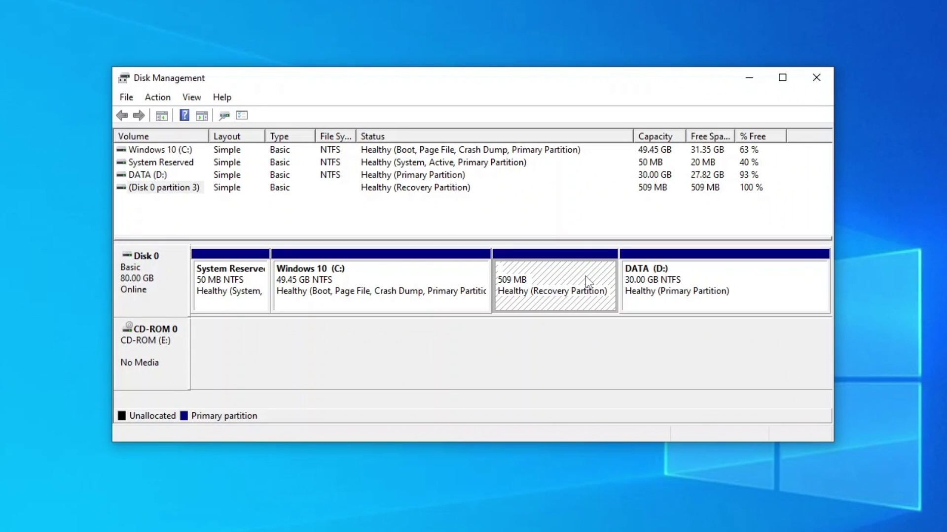
{"action": "left_click", "coordinate": [172, 189]}
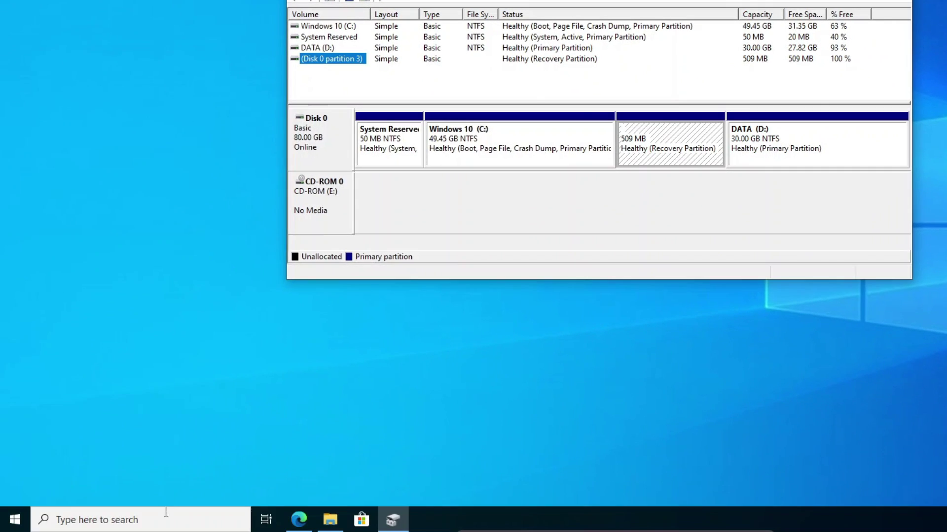
Step: Launch Command Prompt as administrator from Windows search
{"action": "left_click", "coordinate": [167, 512]}
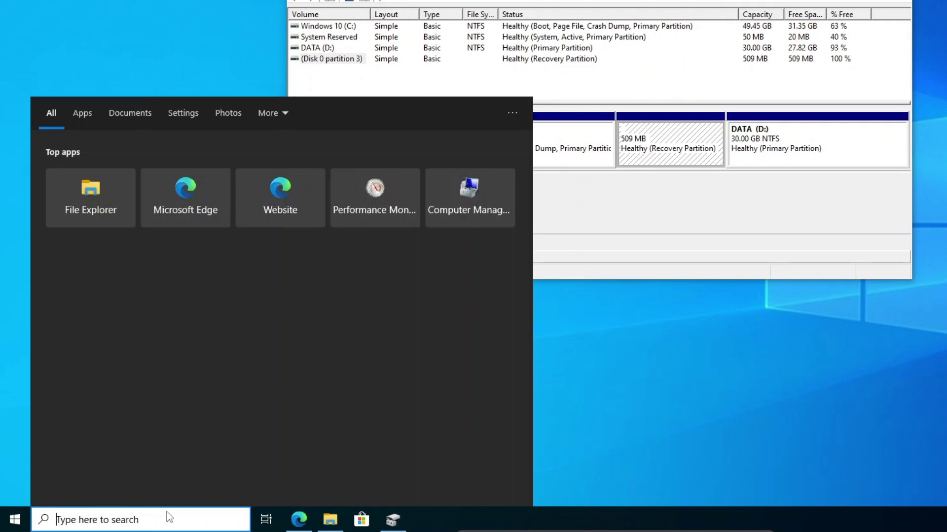
{"action": "type", "text": "cmd"}
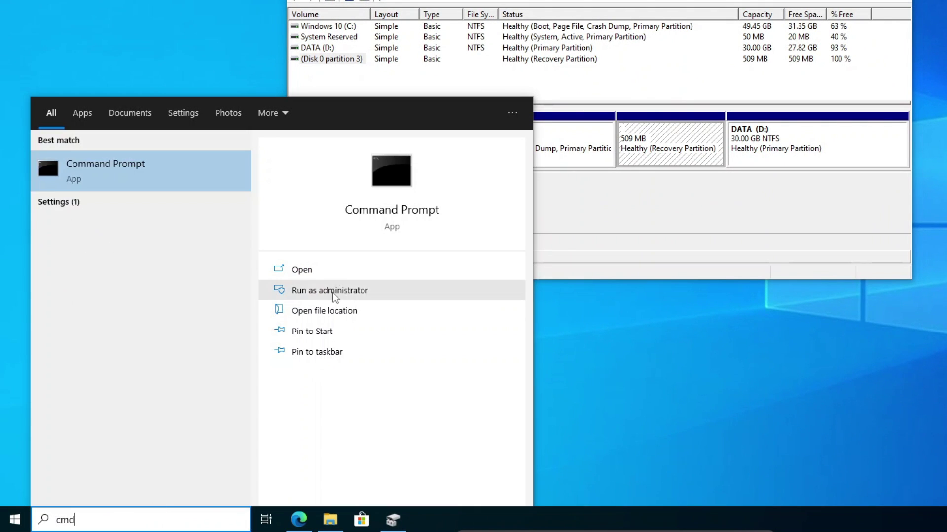
{"action": "left_click", "coordinate": [303, 292]}
{"action": "left_click", "coordinate": [523, 262]}
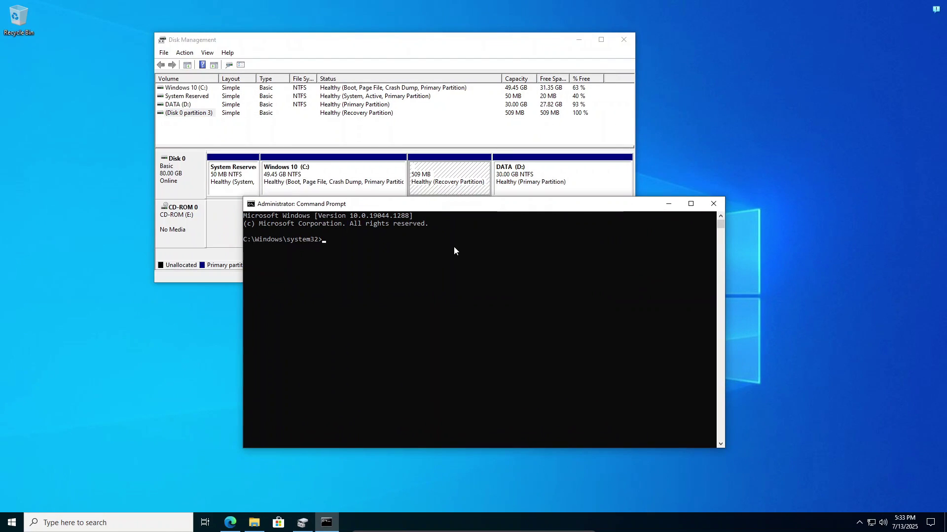
Step: In diskpart, select disk 0 and partition 3, delete it with override, then exit
{"action": "type", "text": "diskpart"}
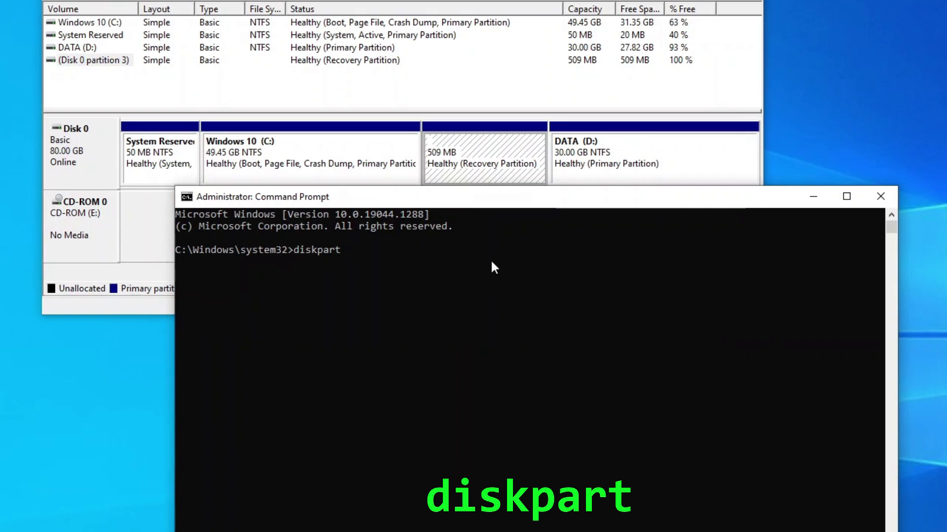
{"action": "key", "text": "Return"}
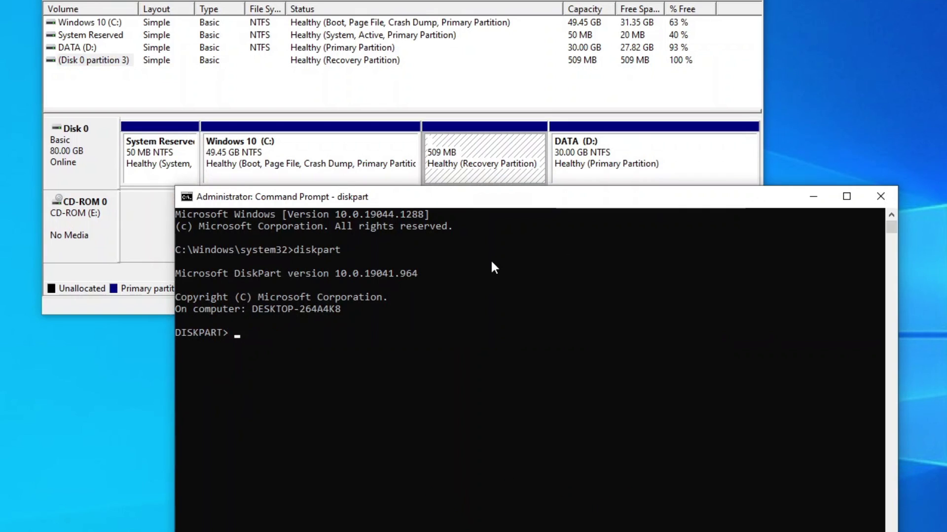
{"action": "type", "text": "select disk"}
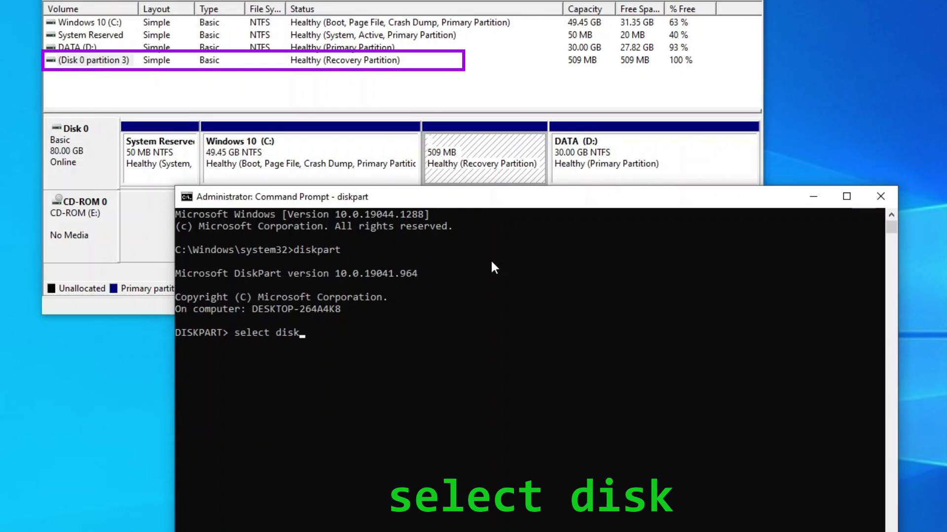
{"action": "type", "text": " 0"}
{"action": "key", "text": "Return"}
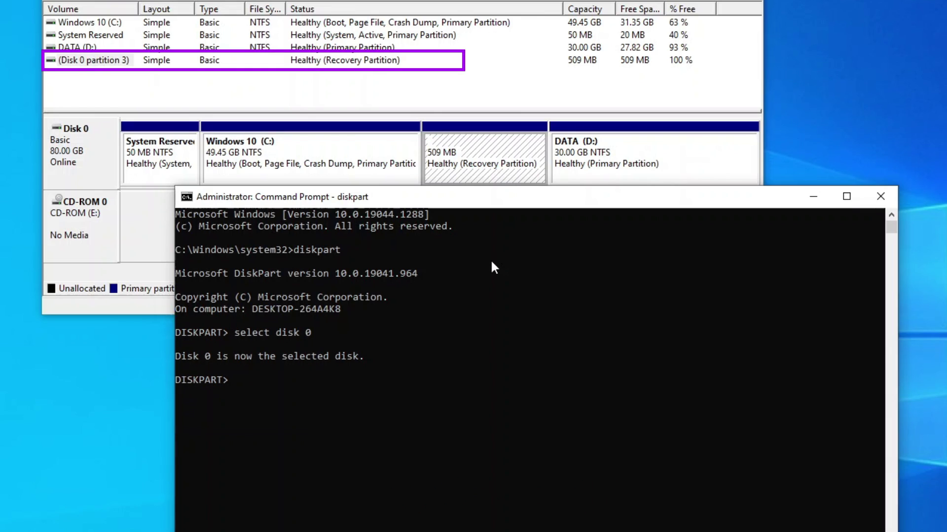
{"action": "type", "text": "select par"}
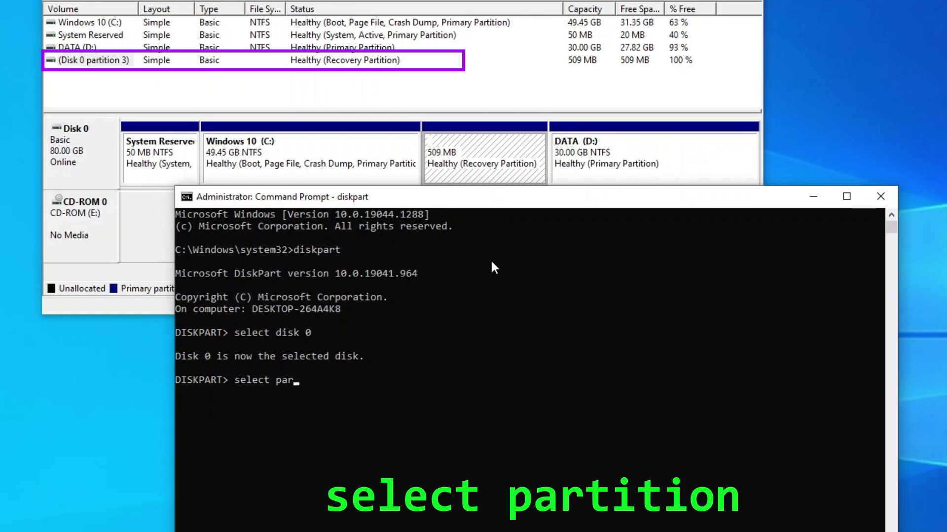
{"action": "type", "text": "tition 3"}
{"action": "key", "text": "Return"}
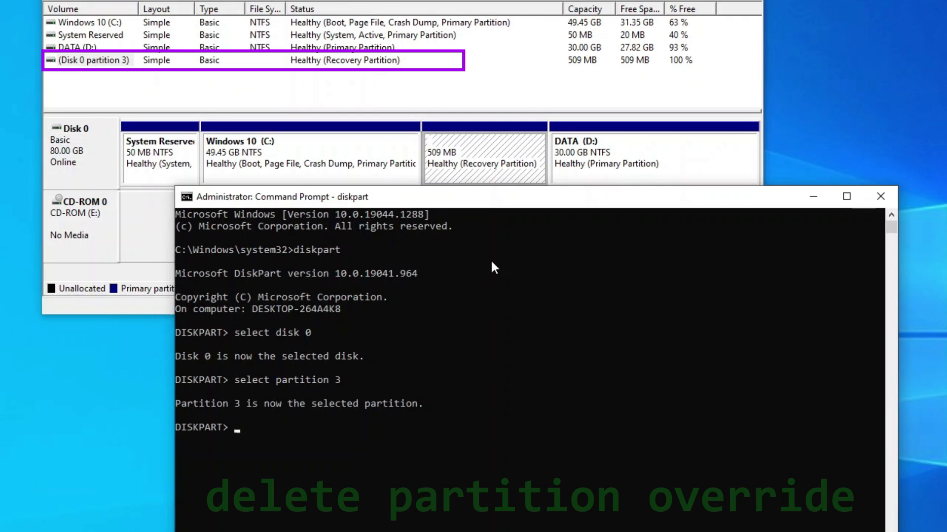
{"action": "type", "text": "delete partition override"}
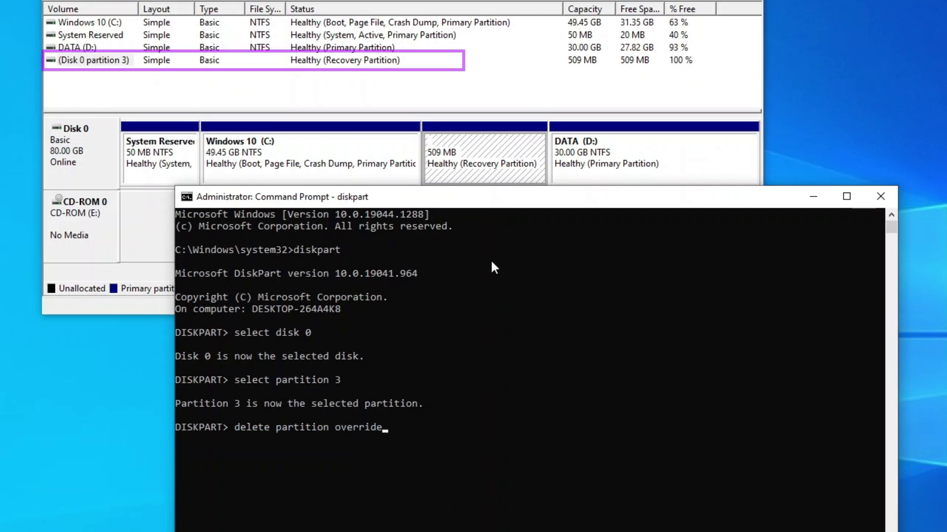
{"action": "key", "text": "Return"}
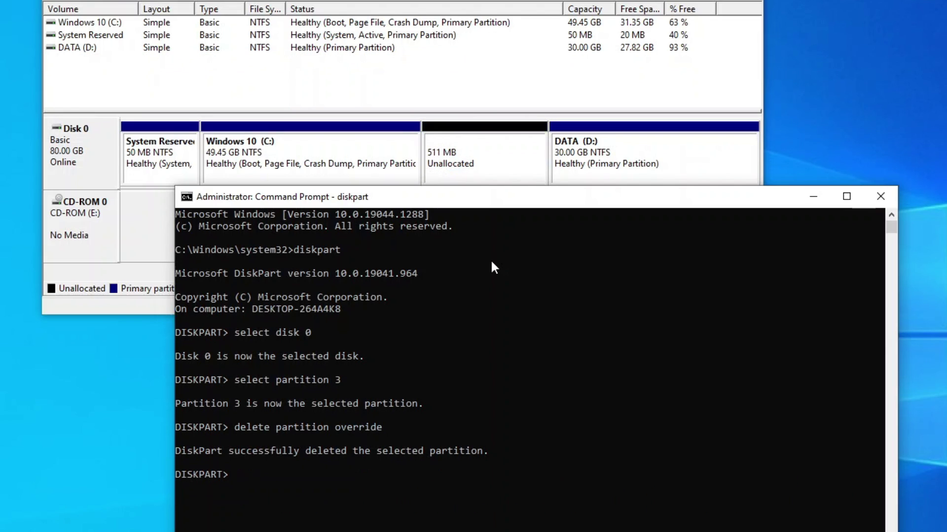
{"action": "type", "text": "exit"}
{"action": "key", "text": "Return"}
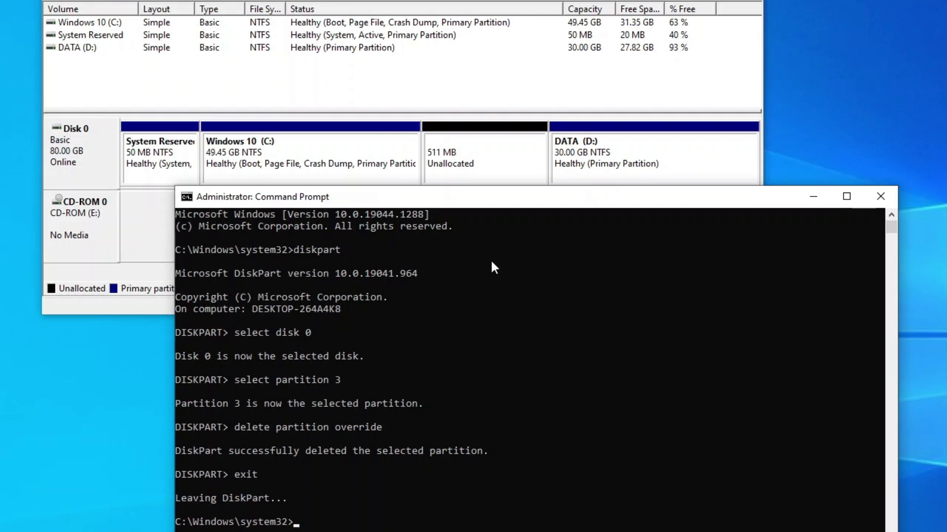
Step: Close Command Prompt and extend Windows 10 (C:) over the 511 MB unallocated space to 49.95 GB
{"action": "left_click", "coordinate": [880, 196]}
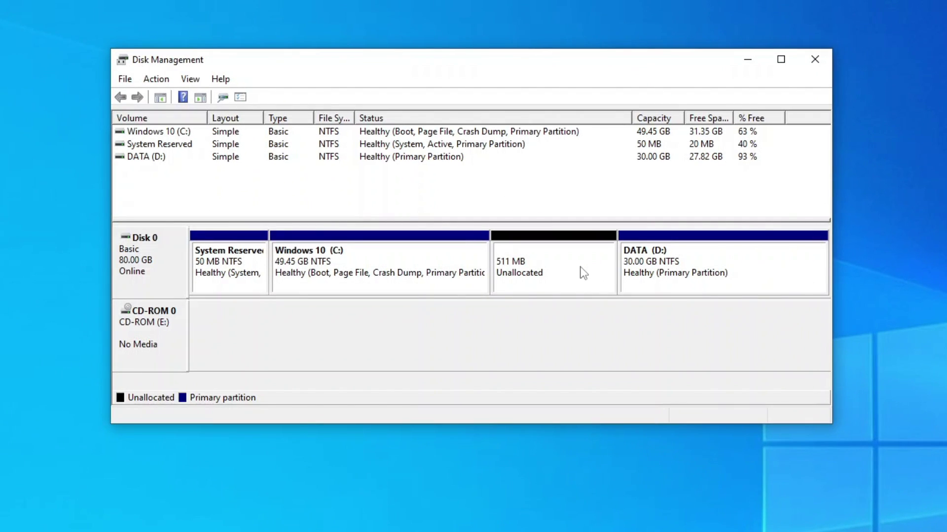
{"action": "left_click", "coordinate": [580, 268]}
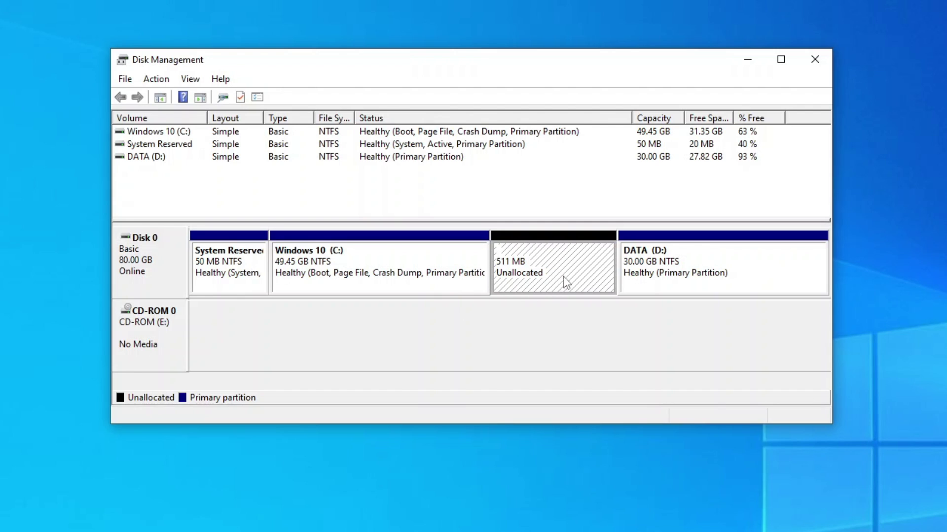
{"action": "right_click", "coordinate": [450, 256]}
{"action": "left_click", "coordinate": [508, 356]}
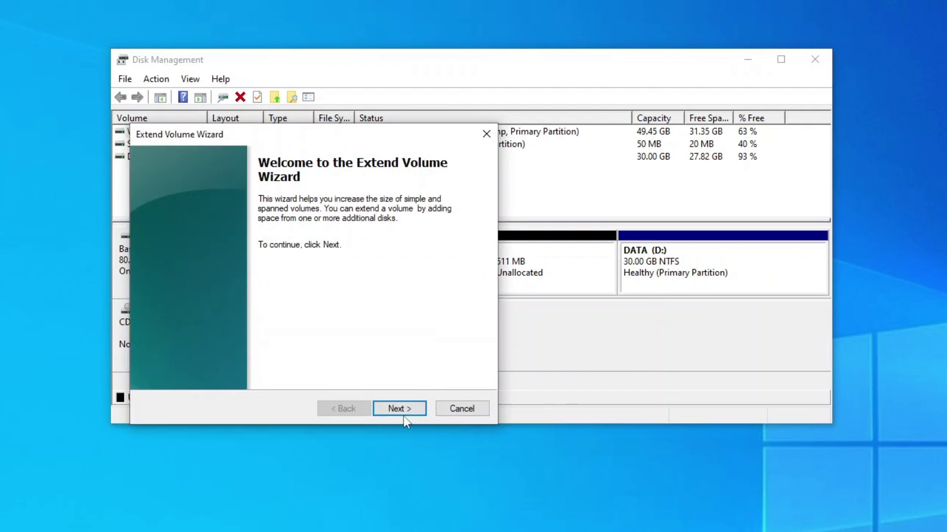
{"action": "left_click", "coordinate": [403, 409]}
{"action": "left_click", "coordinate": [403, 410]}
{"action": "left_click", "coordinate": [402, 409]}
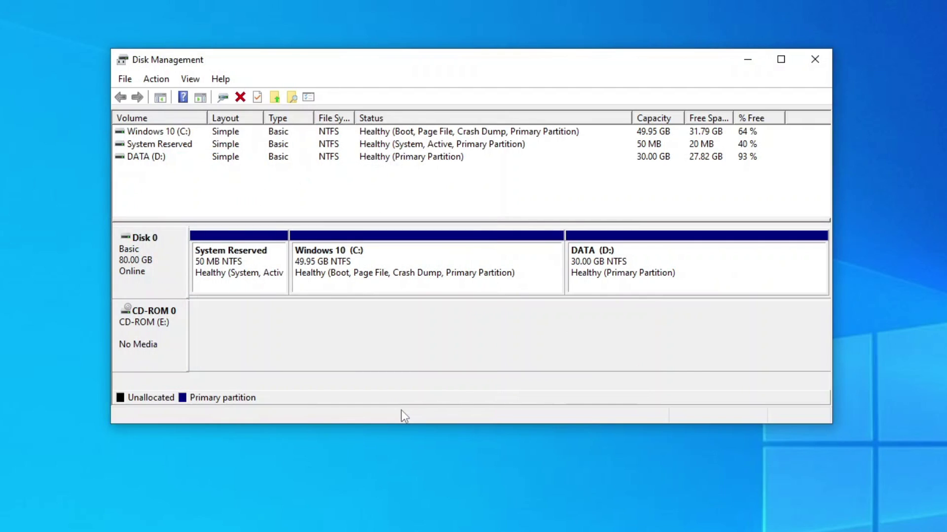
{"action": "left_click", "coordinate": [717, 265]}
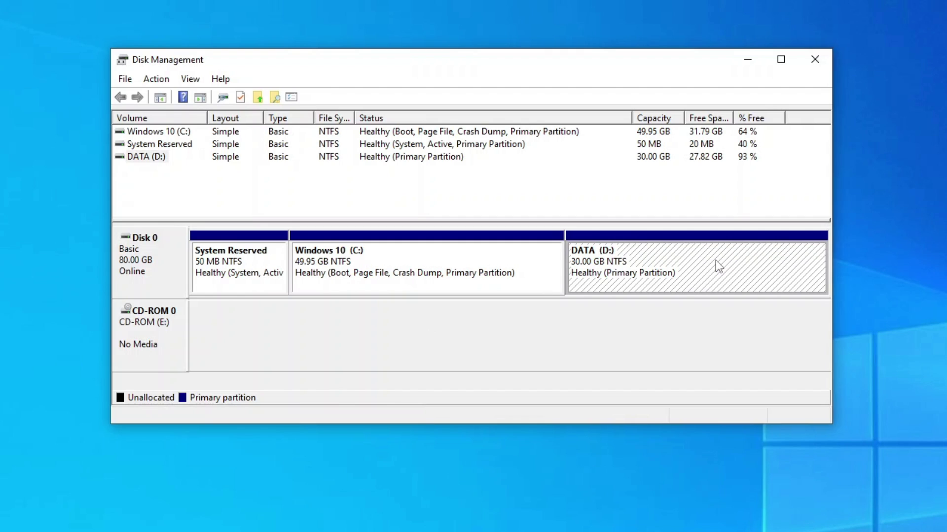
{"action": "right_click", "coordinate": [741, 256]}
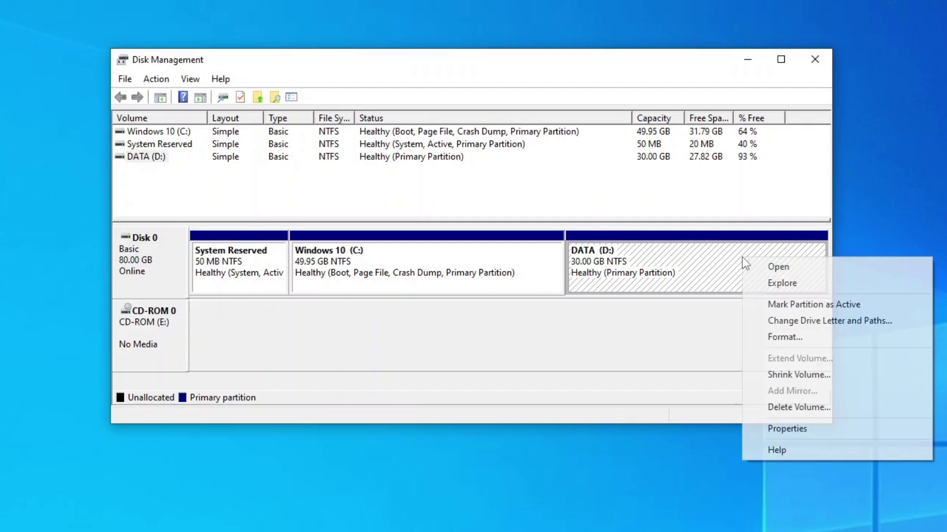
{"action": "left_click", "coordinate": [801, 375]}
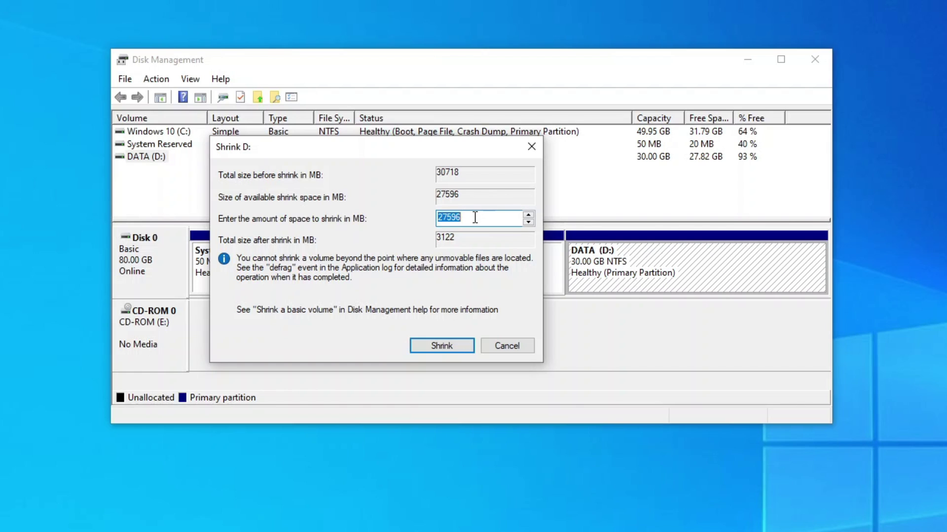
Step: Cancel the shrink and view DATA (D:) Properties: 2.17 GB used of 29.9 GB
{"action": "left_click", "coordinate": [513, 348]}
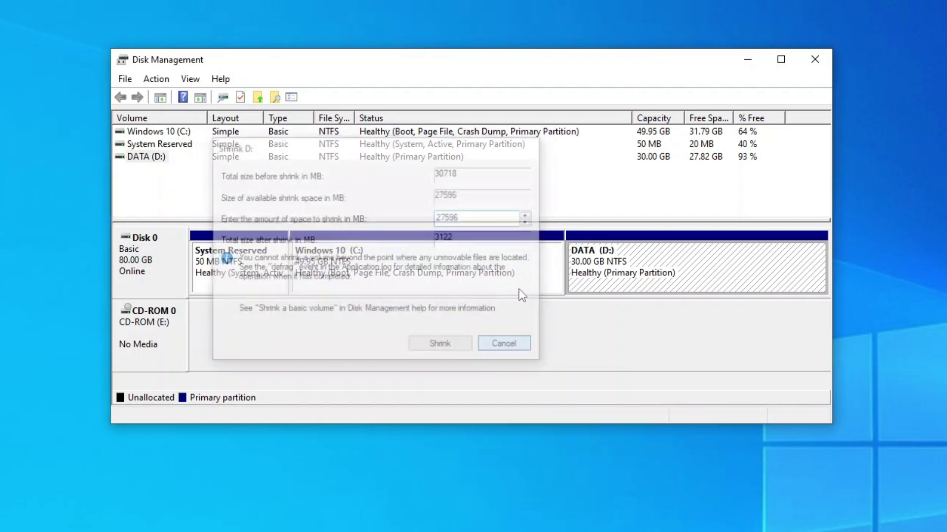
{"action": "right_click", "coordinate": [747, 264]}
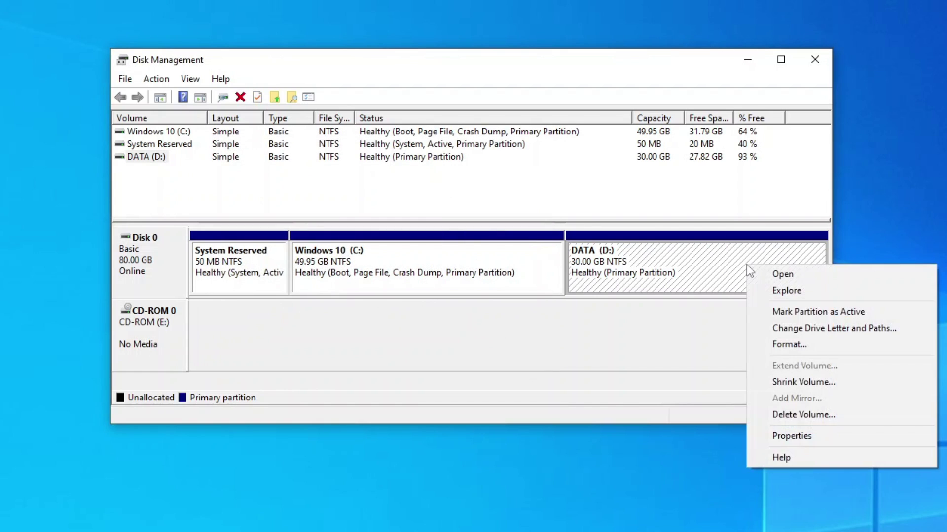
{"action": "left_click", "coordinate": [791, 436]}
{"action": "left_click_drag", "start_coordinate": [907, 402], "coordinate": [546, 146]}
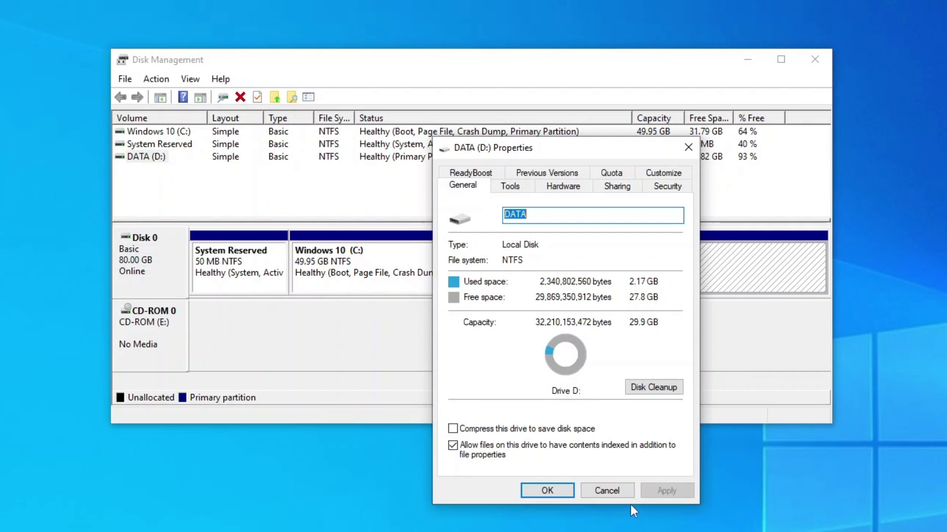
Step: Shrink DATA (D:) by 20478 MB, leaving it 10 GB with 20 GB unallocated after it
{"action": "left_click", "coordinate": [607, 491]}
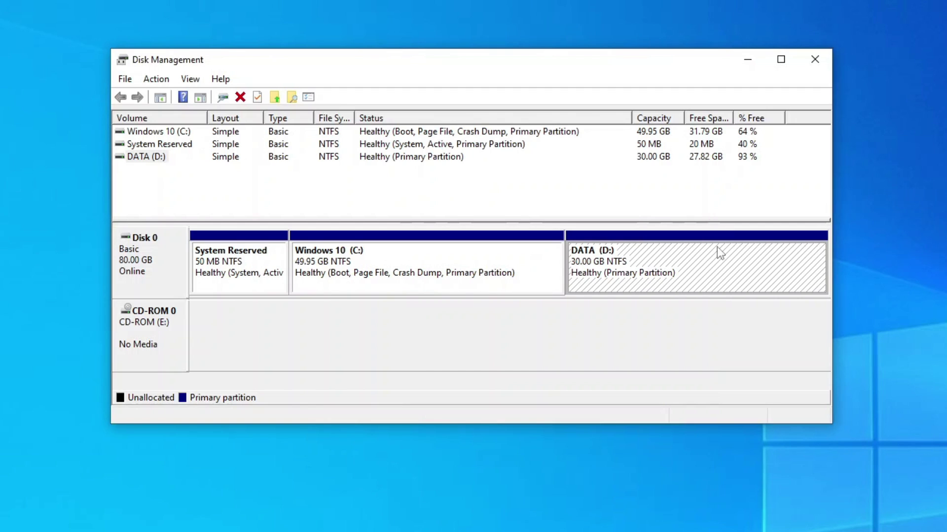
{"action": "right_click", "coordinate": [728, 254]}
{"action": "left_click", "coordinate": [784, 373]}
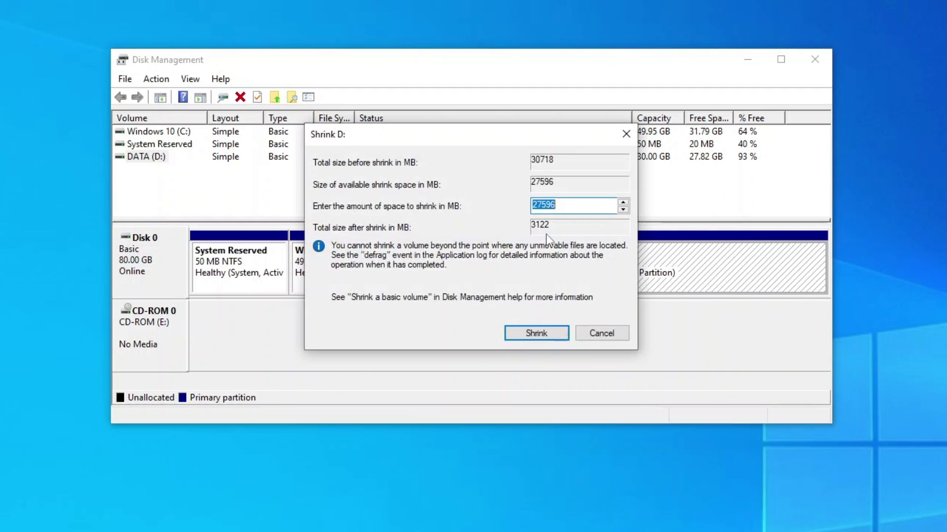
{"action": "left_click", "coordinate": [586, 208]}
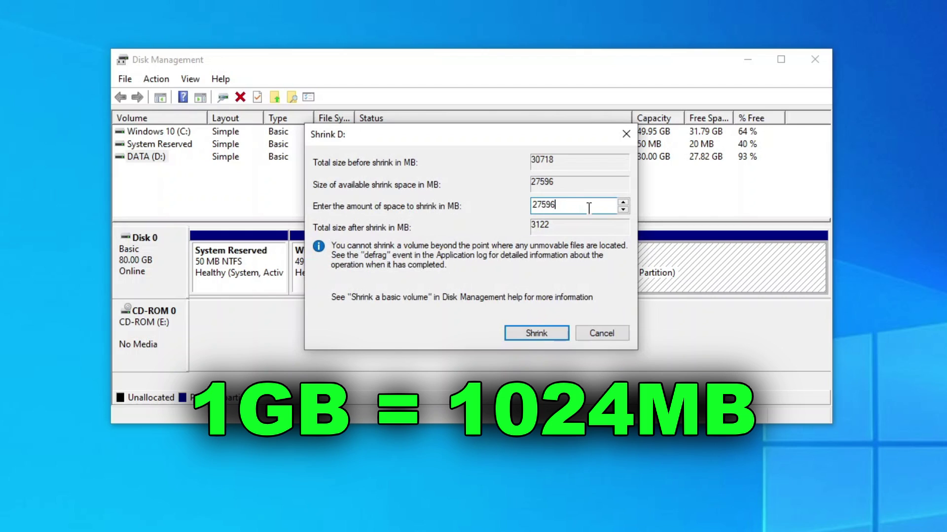
{"action": "double_click", "coordinate": [589, 207]}
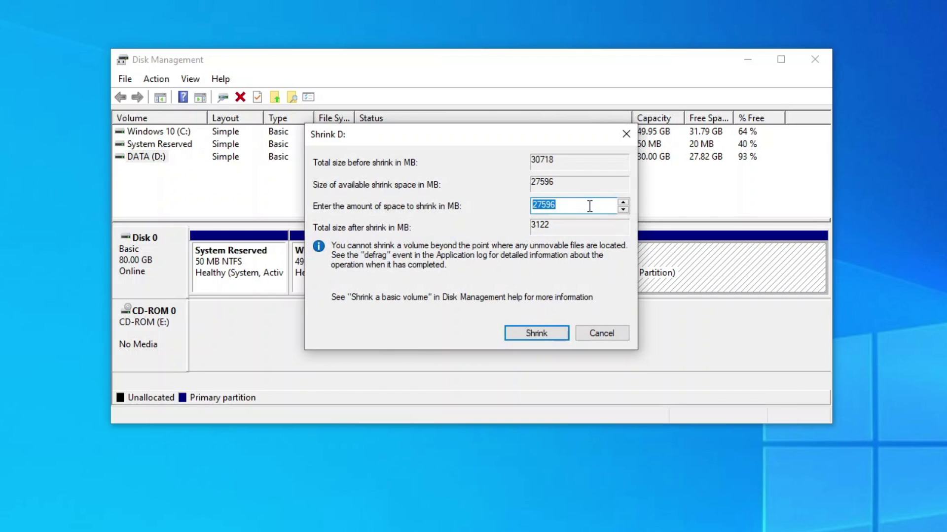
{"action": "type", "text": "20480"}
{"action": "key", "text": "BackSpace"}
{"action": "key", "text": "BackSpace"}
{"action": "type", "text": "78"}
{"action": "left_click", "coordinate": [527, 336]}
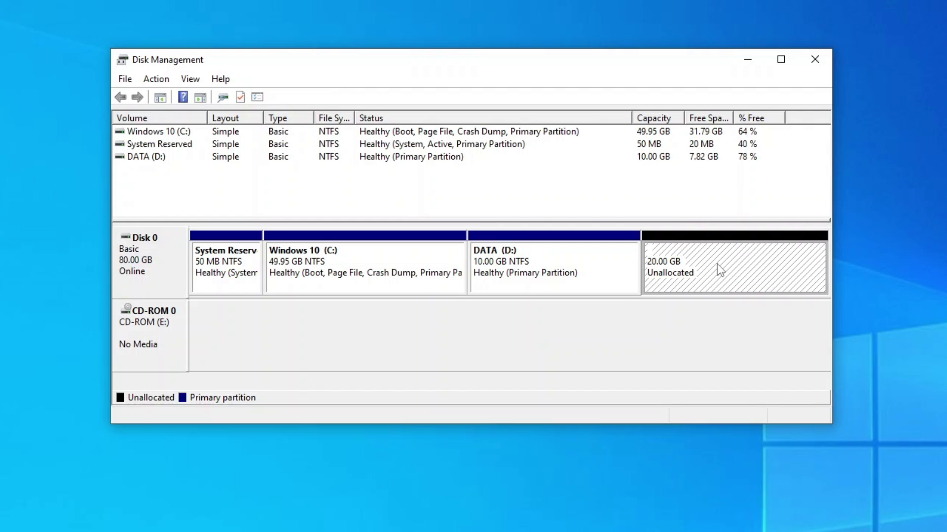
Step: Create a full-size 20477 MB NTFS simple volume on the unallocated space, letter F, label DATA
{"action": "right_click", "coordinate": [718, 265]}
{"action": "left_click", "coordinate": [770, 274]}
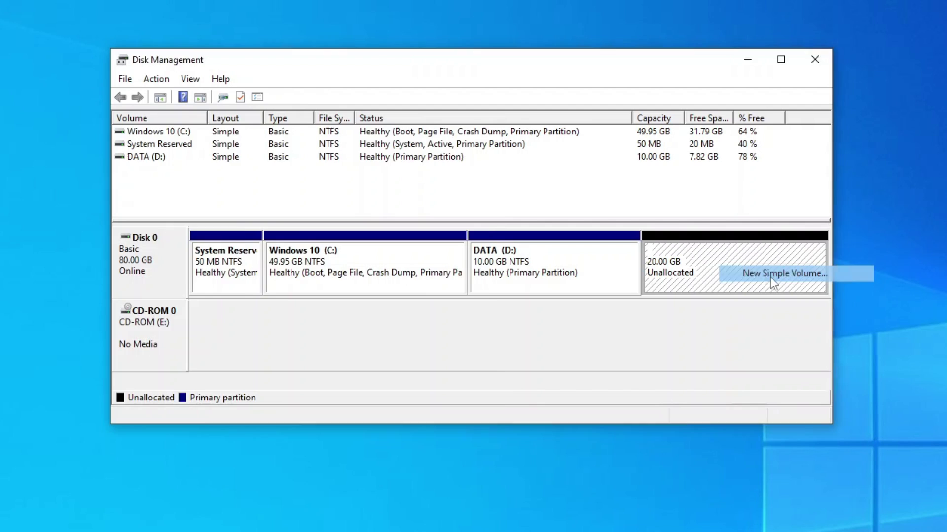
{"action": "left_click", "coordinate": [415, 395]}
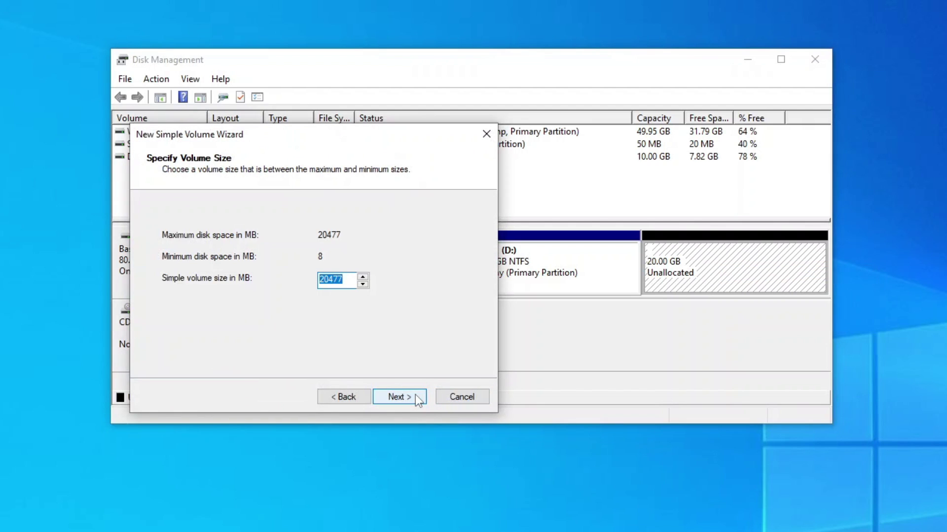
{"action": "left_click", "coordinate": [415, 394]}
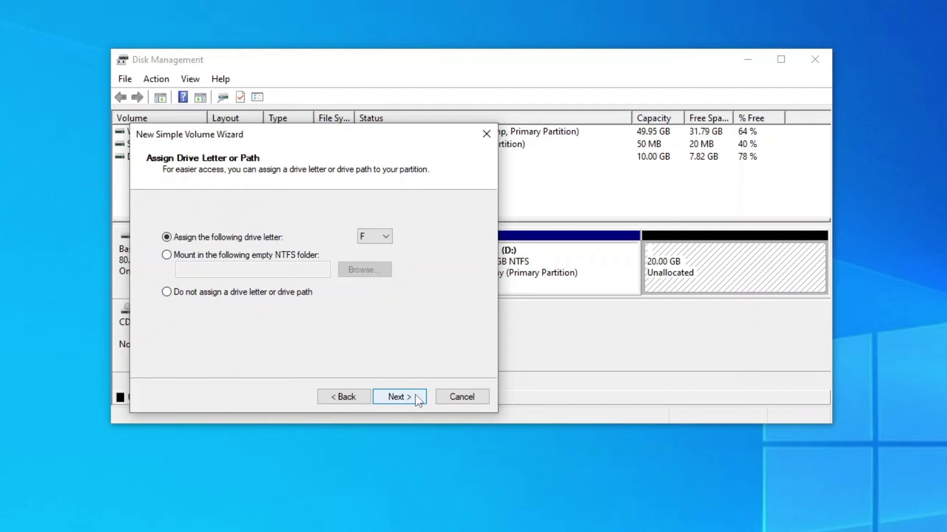
{"action": "left_click", "coordinate": [400, 397]}
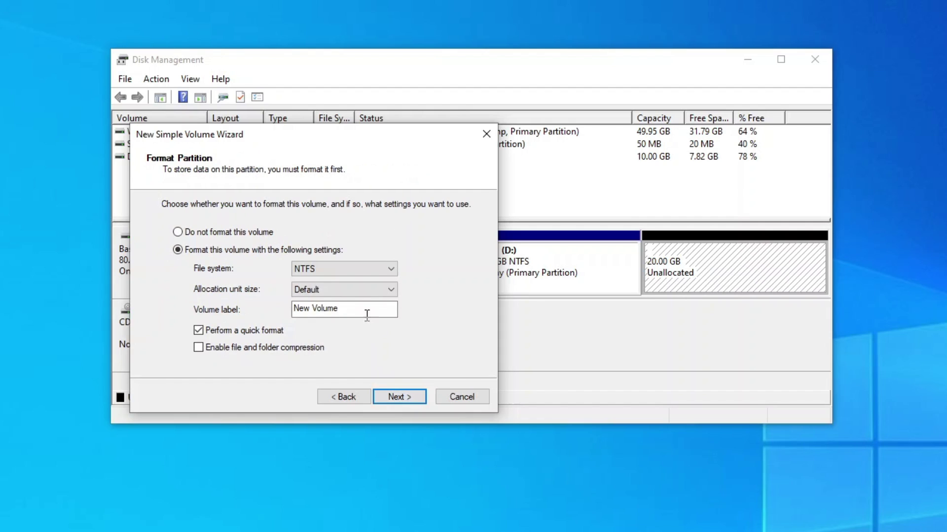
{"action": "triple_click", "coordinate": [363, 309]}
{"action": "type", "text": "DATA"}
{"action": "left_click", "coordinate": [400, 396]}
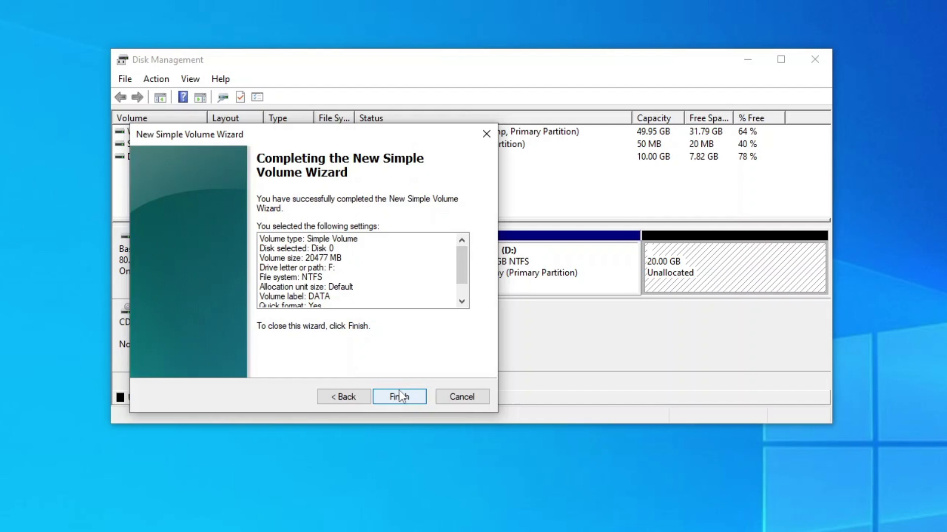
{"action": "left_click", "coordinate": [399, 398]}
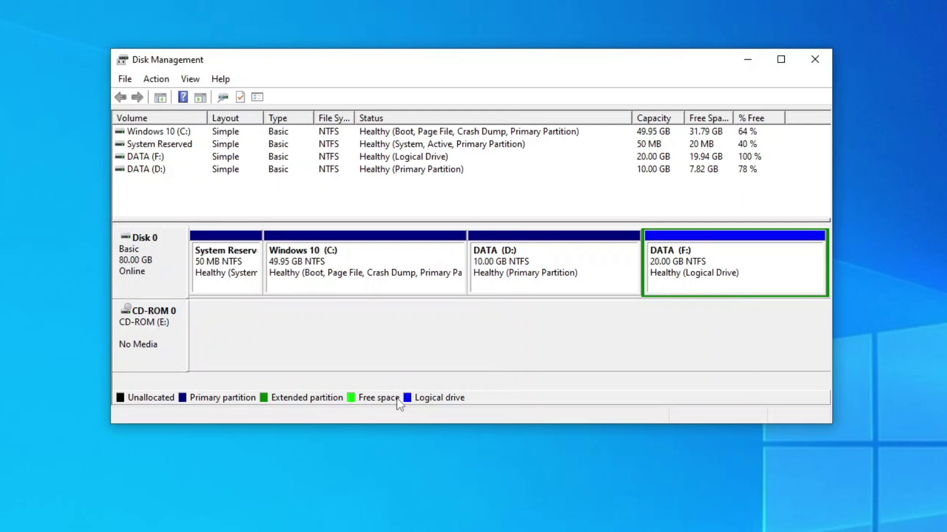
{"action": "left_click", "coordinate": [720, 281]}
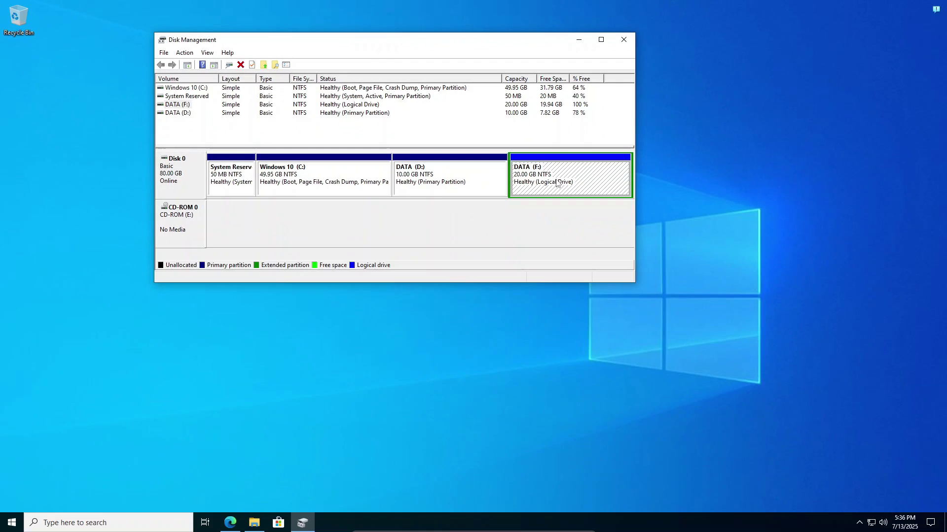
Step: In File Explorer, move the Raw Clips folder from D: to F: and confirm D: is empty
{"action": "left_click", "coordinate": [254, 523]}
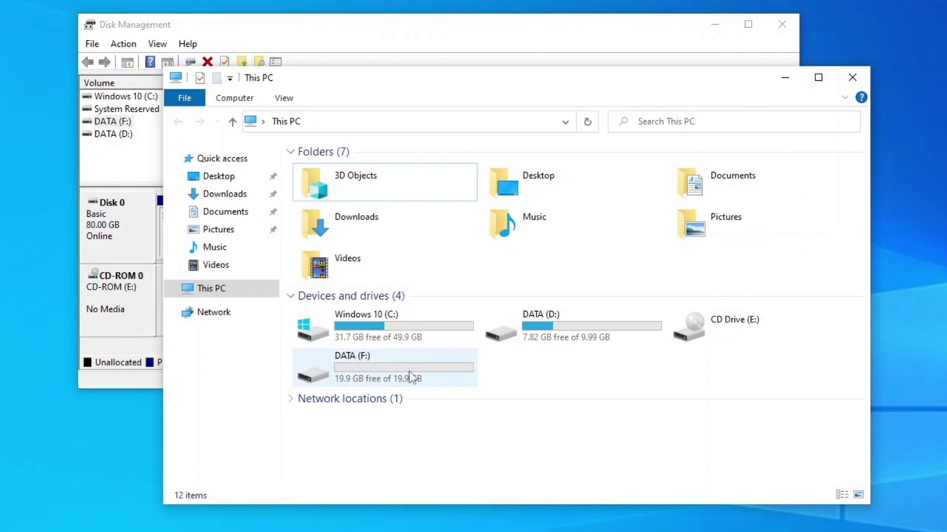
{"action": "left_click", "coordinate": [410, 371]}
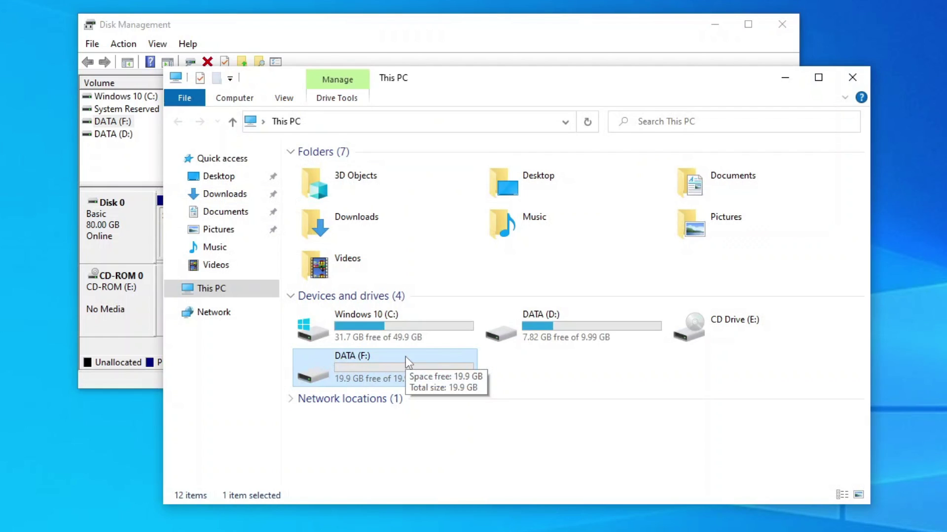
{"action": "double_click", "coordinate": [534, 331]}
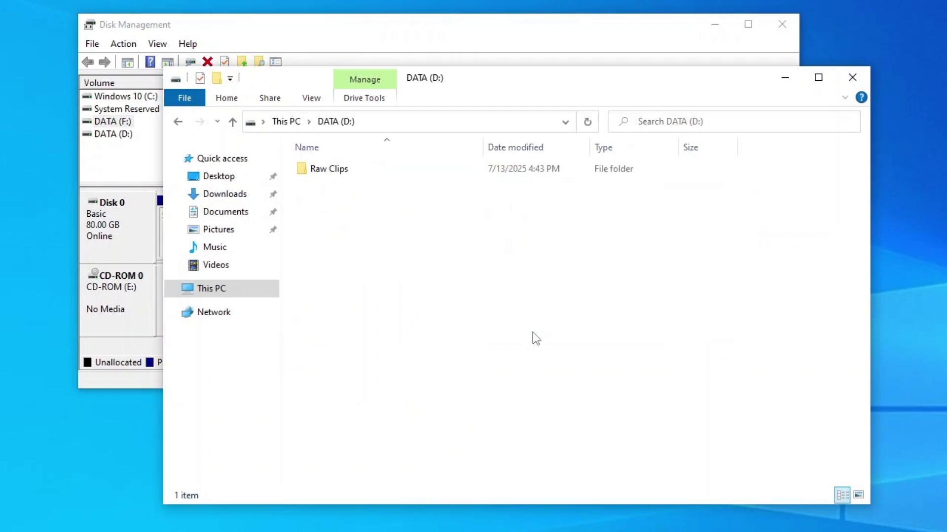
{"action": "left_click", "coordinate": [317, 171]}
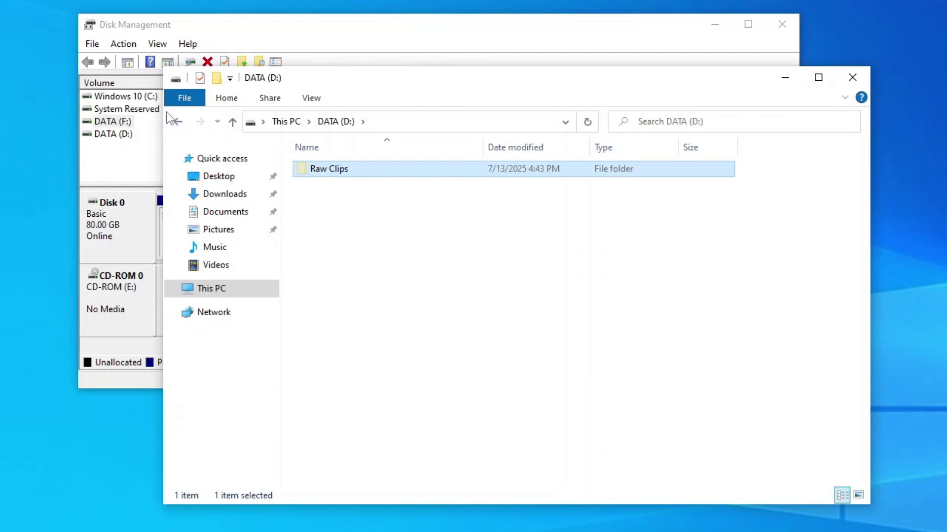
{"action": "left_click", "coordinate": [182, 123]}
{"action": "double_click", "coordinate": [387, 365]}
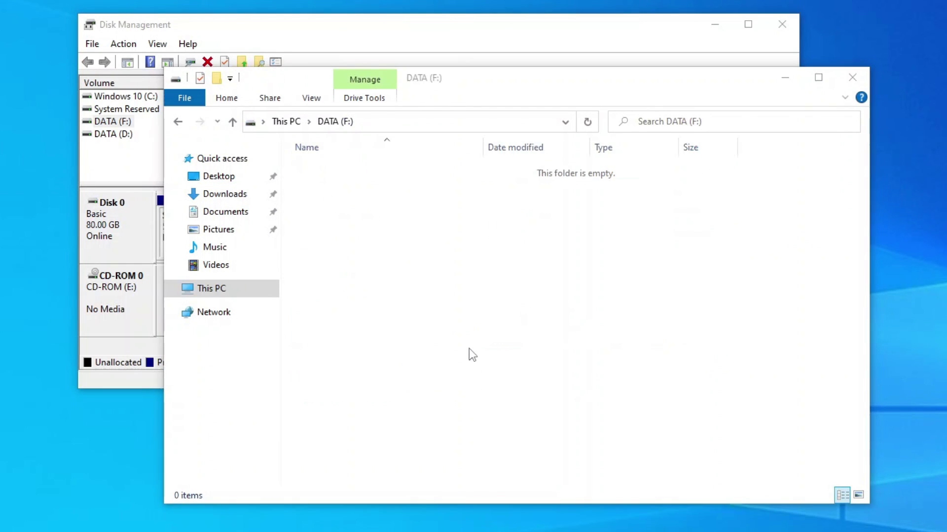
{"action": "key", "text": "ctrl+v"}
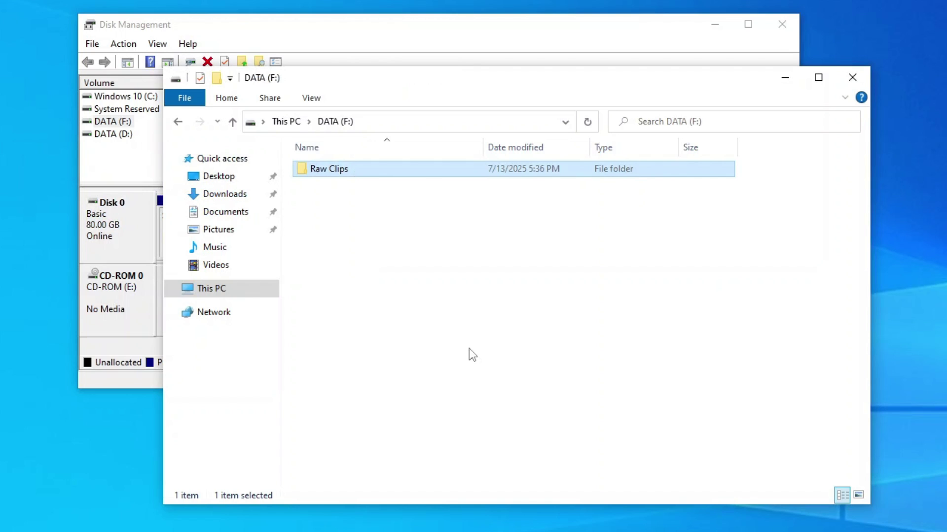
{"action": "left_click", "coordinate": [180, 122]}
{"action": "double_click", "coordinate": [560, 340]}
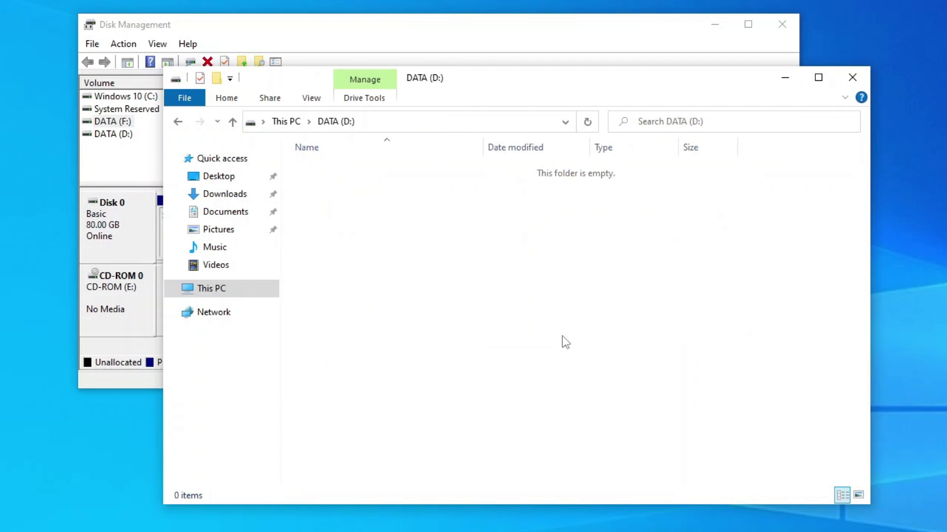
{"action": "left_click", "coordinate": [173, 122]}
Step: Delete the DATA (D:) volume and confirm, freeing 10 GB of unallocated space
{"action": "left_click", "coordinate": [494, 40]}
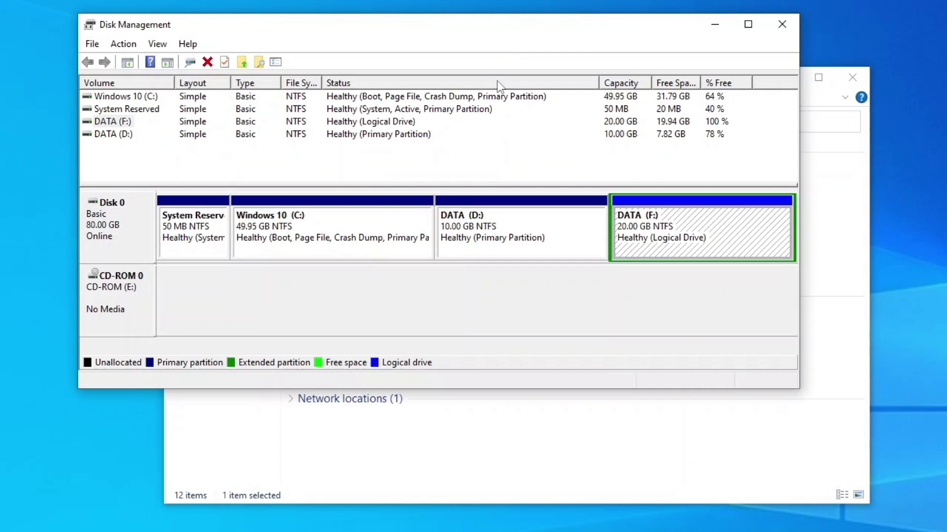
{"action": "right_click", "coordinate": [517, 232]}
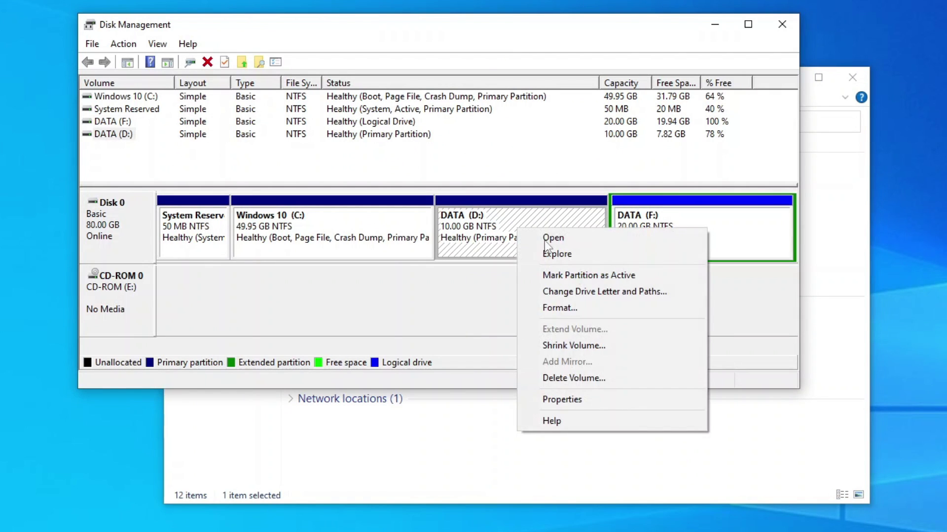
{"action": "left_click", "coordinate": [581, 383]}
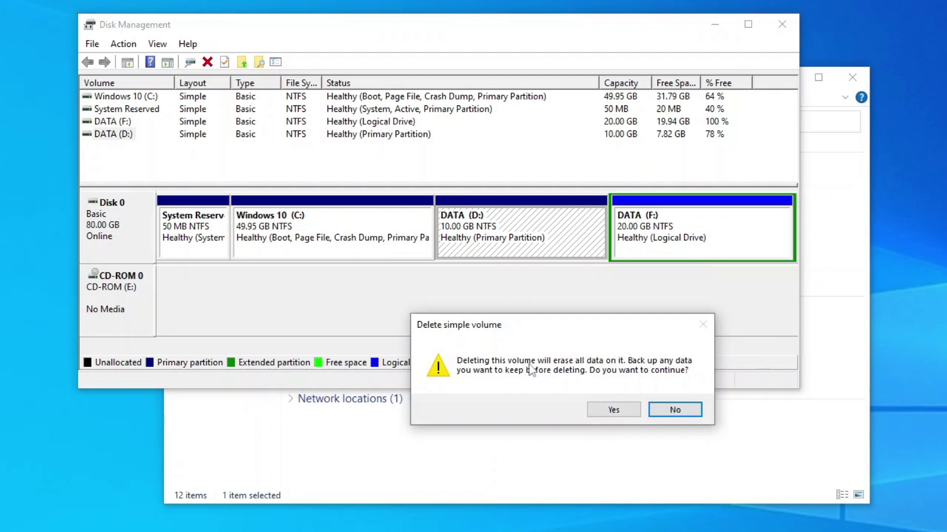
{"action": "left_click", "coordinate": [611, 411]}
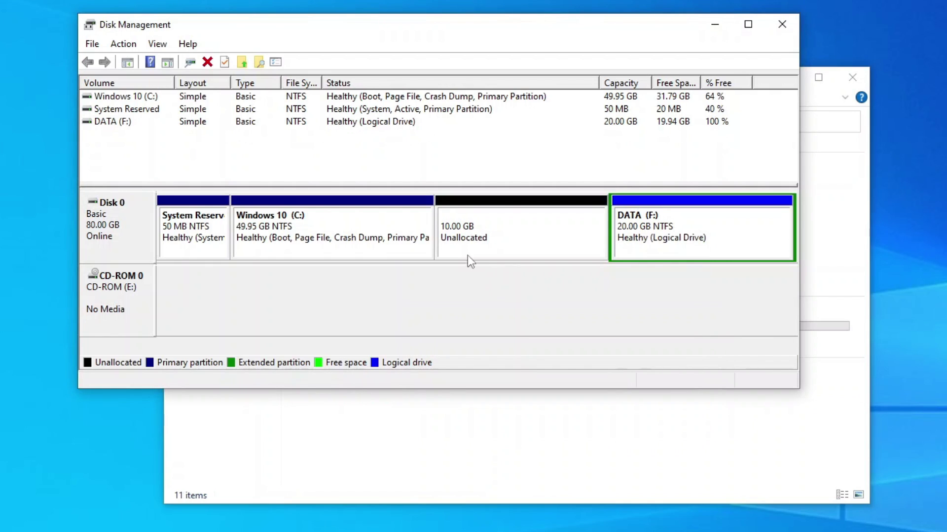
{"action": "left_click", "coordinate": [517, 240]}
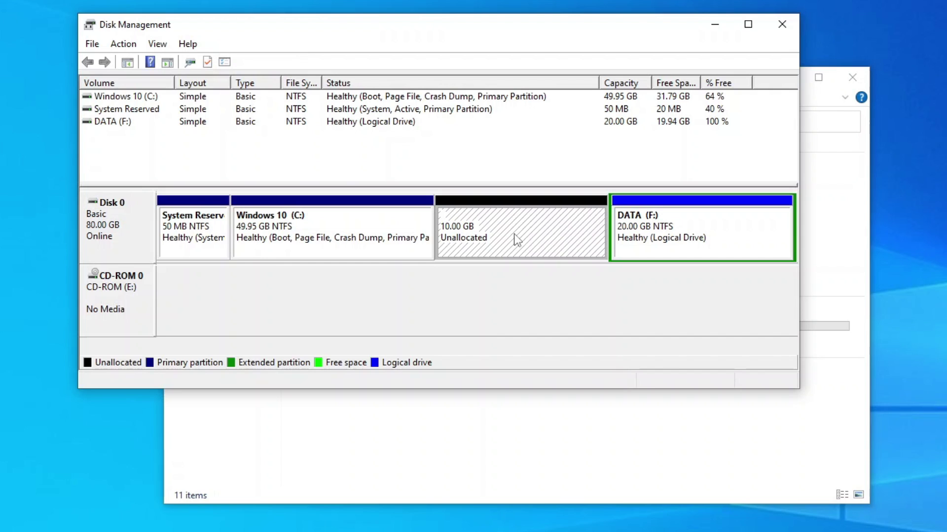
Step: Extend Windows 10 (C:) by the full 10240 MB, growing it to 59.95 GB
{"action": "left_click", "coordinate": [374, 218]}
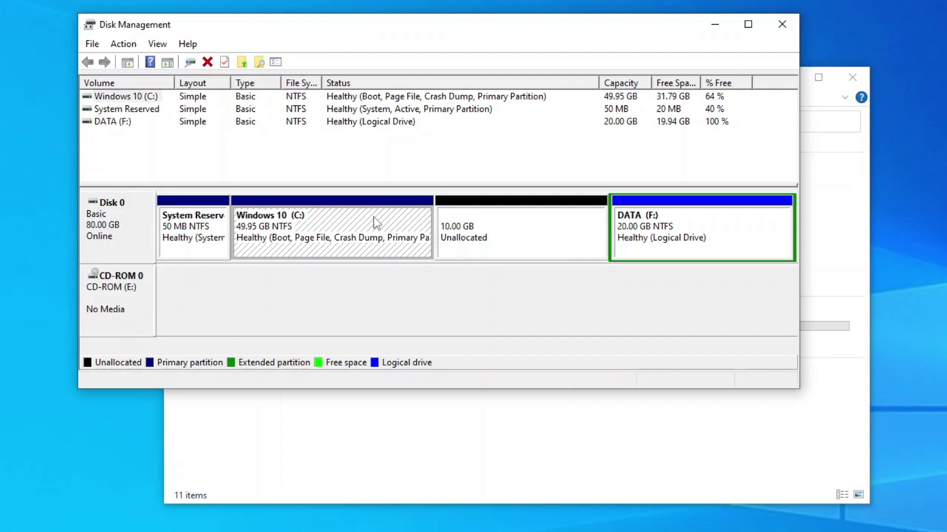
{"action": "right_click", "coordinate": [375, 218]}
{"action": "left_click", "coordinate": [446, 318]}
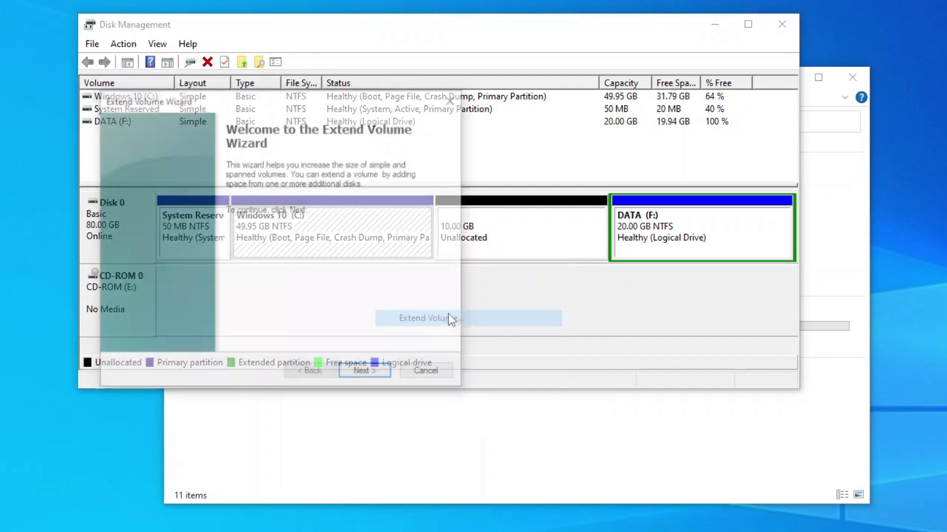
{"action": "left_click", "coordinate": [371, 375]}
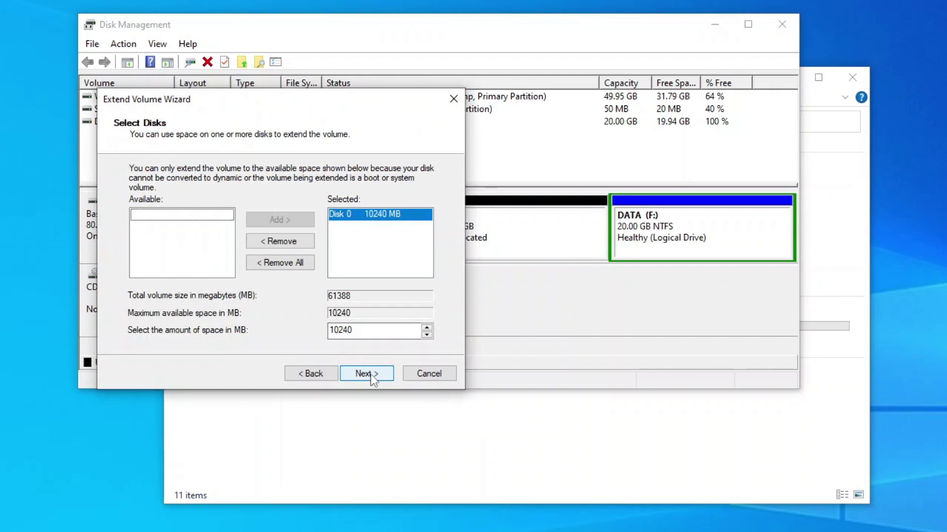
{"action": "left_click", "coordinate": [371, 375]}
{"action": "left_click", "coordinate": [371, 375]}
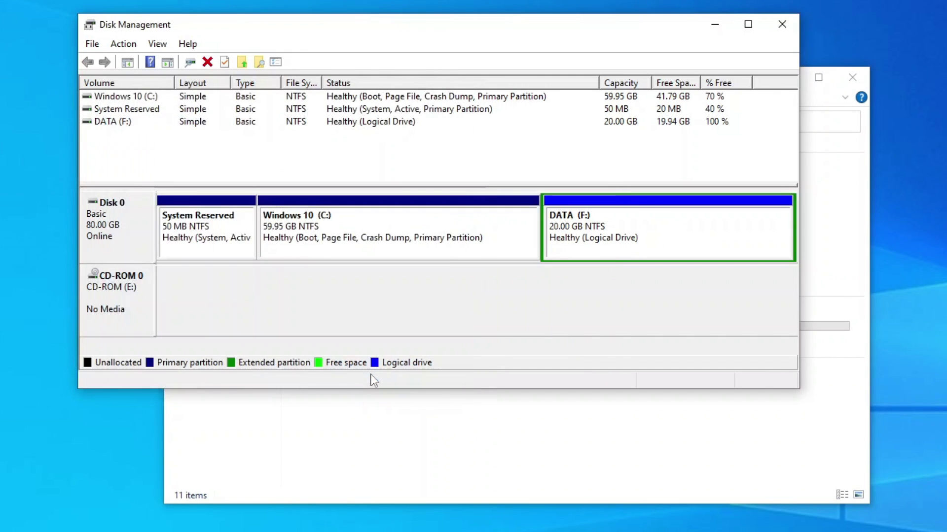
{"action": "left_click", "coordinate": [404, 232]}
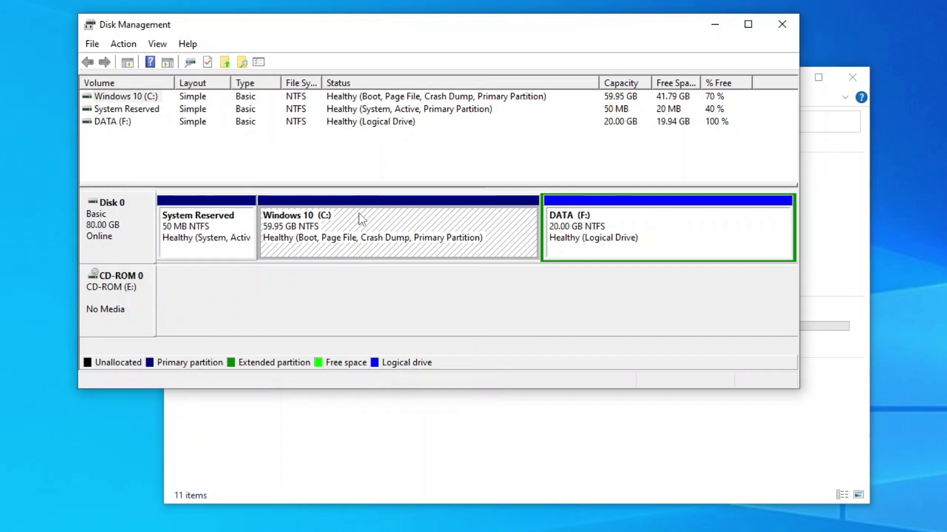